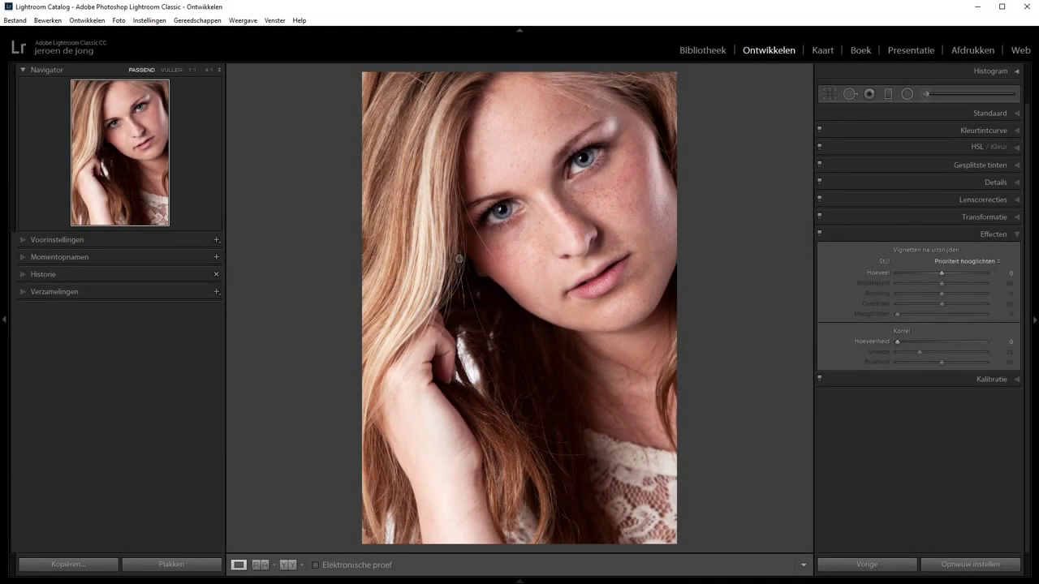
Step: Set Treatment to black and white and tune the mix: red −35, orange +38, yellow −87, blue +100
left_click(996, 114)
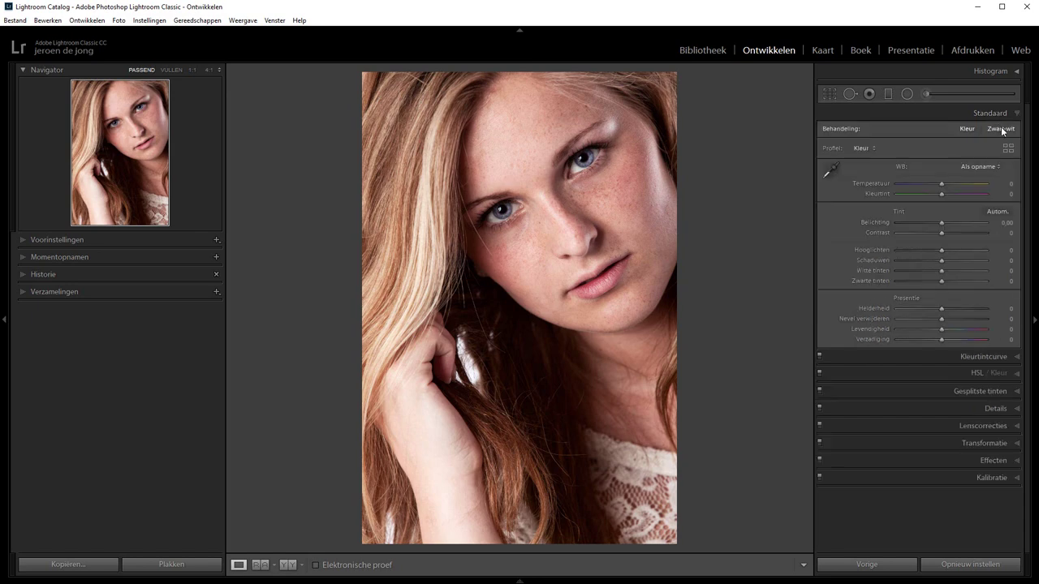
left_click(1000, 128)
left_click(999, 113)
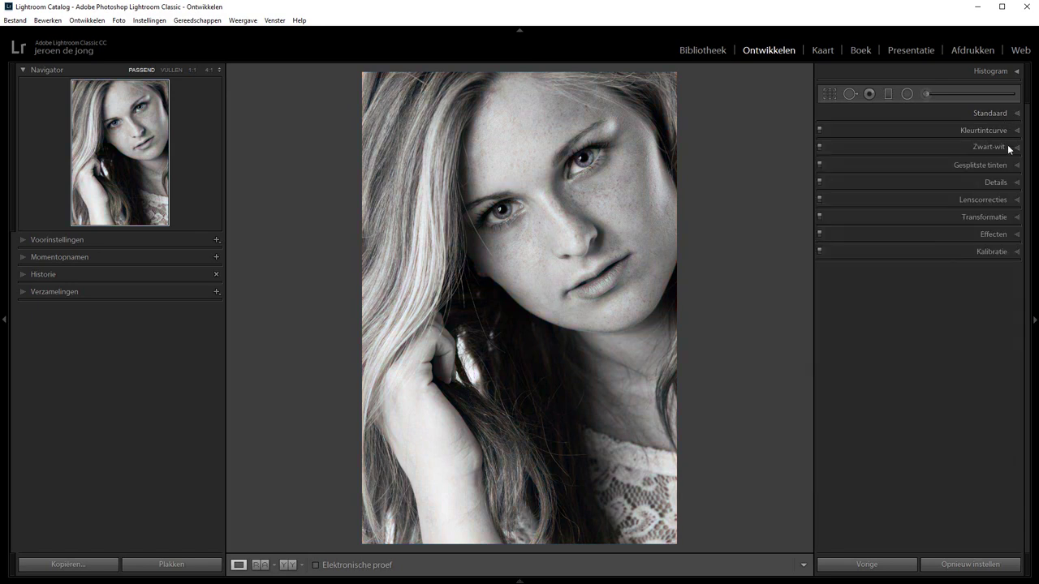
left_click(1007, 147)
mouse_move(945, 183)
left_mouse_down()
mouse_move(959, 184)
mouse_move(932, 173)
mouse_move(912, 194)
left_mouse_up()
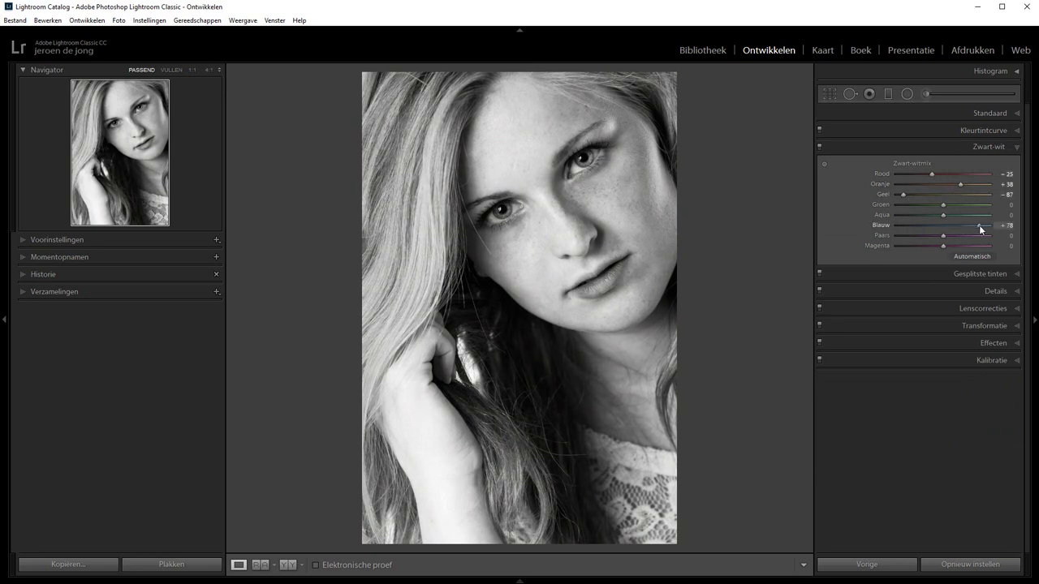
Step: Add a post-crop vignette with amount −61, roundness +22, feather 74 and highlights 30
left_click(1013, 343)
mouse_move(942, 273)
left_mouse_down()
mouse_move(923, 273)
mouse_move(952, 293)
mouse_move(896, 273)
left_mouse_up()
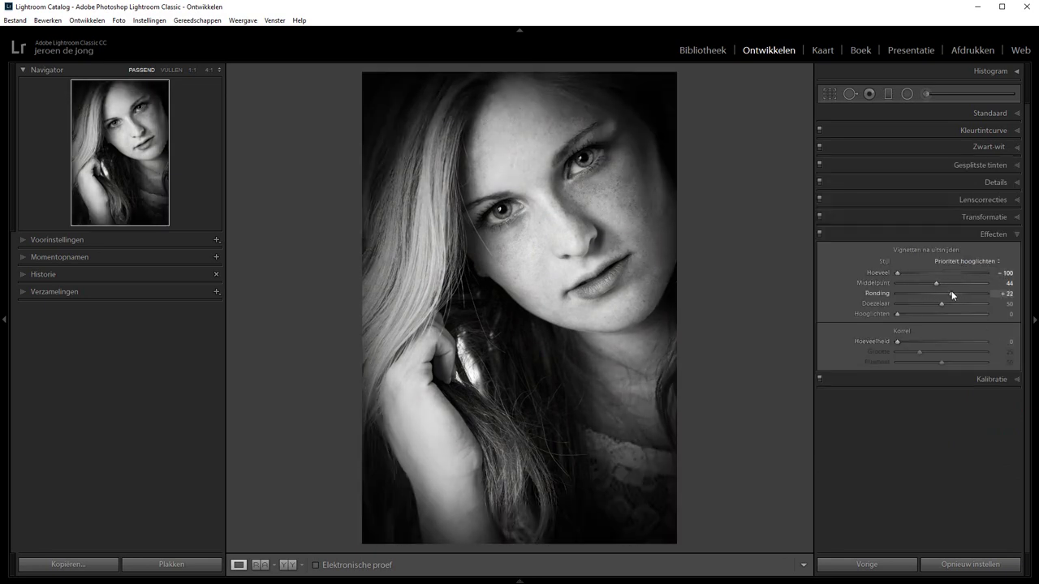
left_click_drag(941, 303, 964, 305)
left_click_drag(897, 272, 914, 273)
left_click_drag(897, 314, 924, 312)
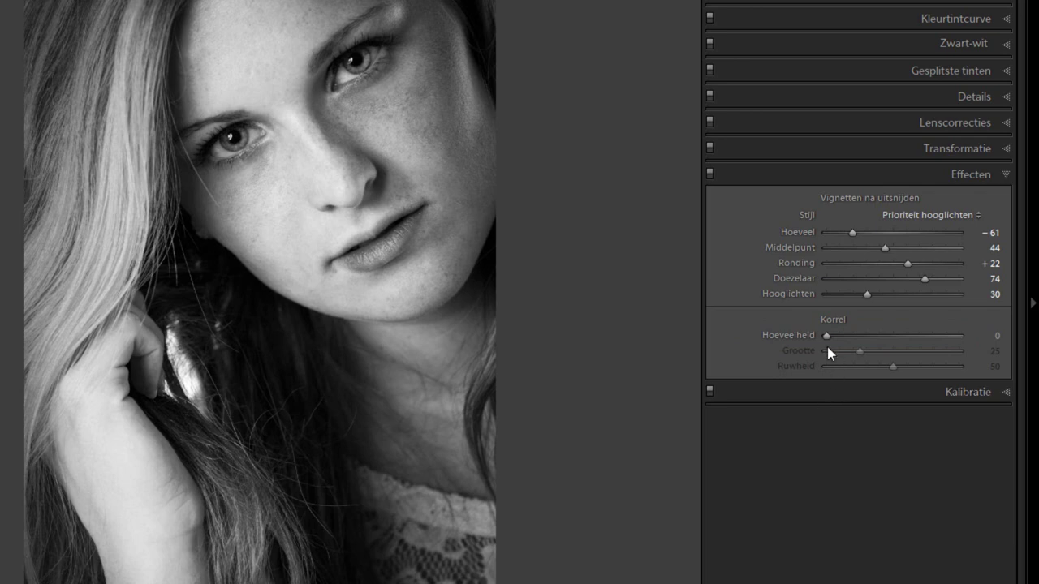
Step: Set the grain amount to 100 and zoom to 1:1 to inspect it
left_click_drag(827, 335, 1009, 336)
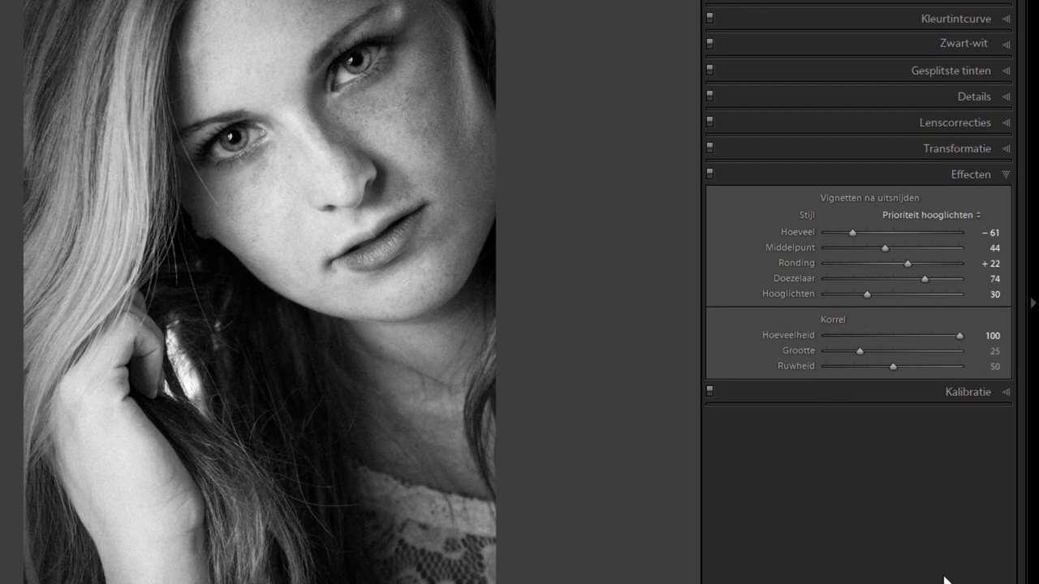
double_click(958, 334)
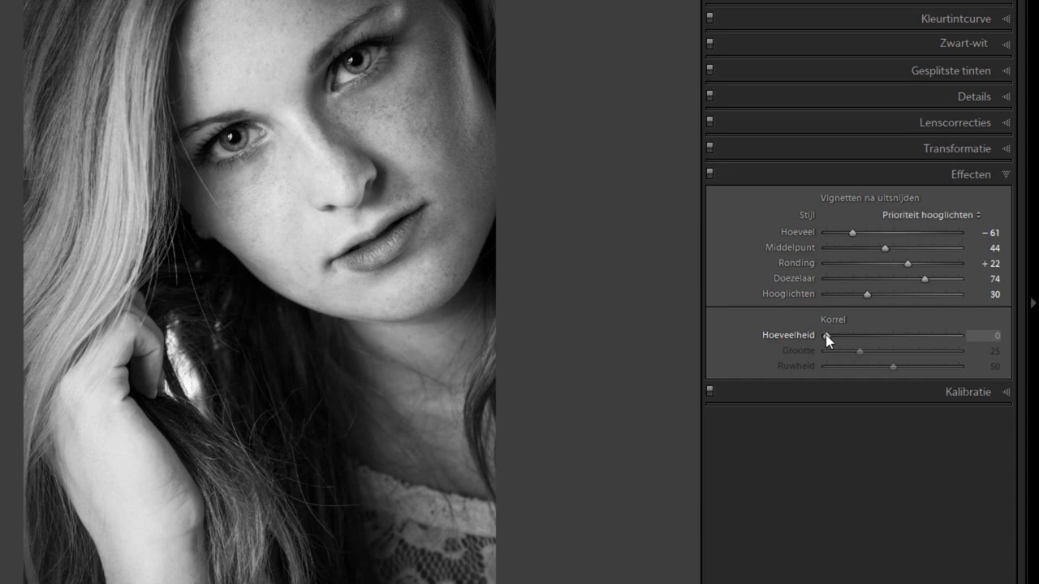
left_click_drag(825, 335, 983, 335)
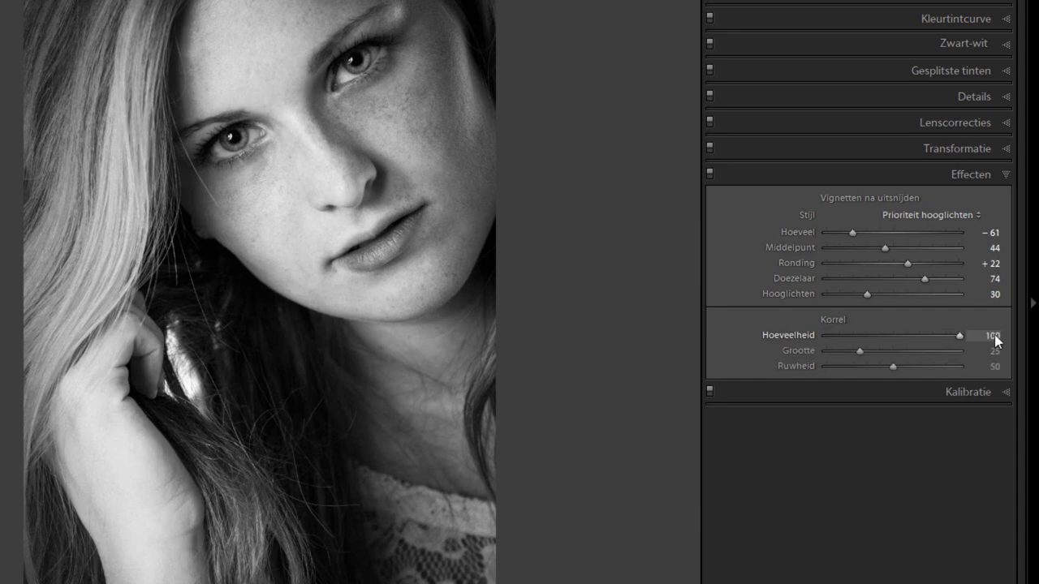
left_click(371, 120)
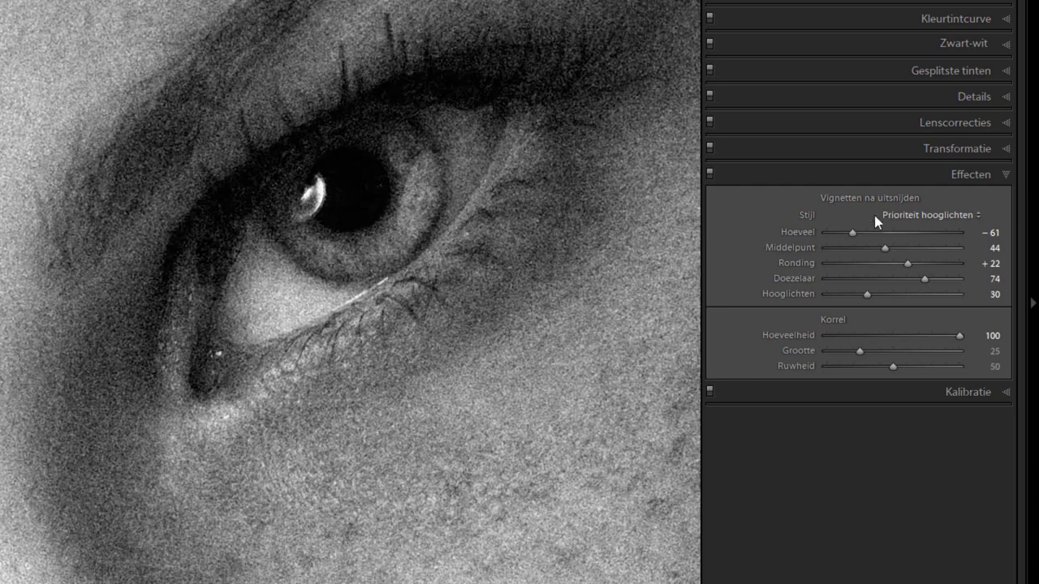
double_click(961, 334)
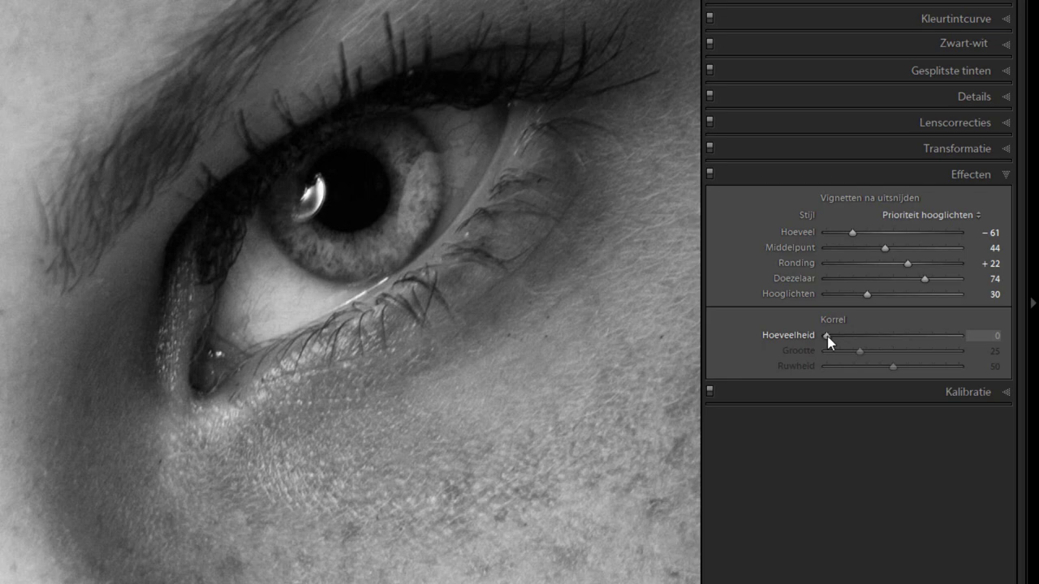
left_click_drag(827, 336, 877, 337)
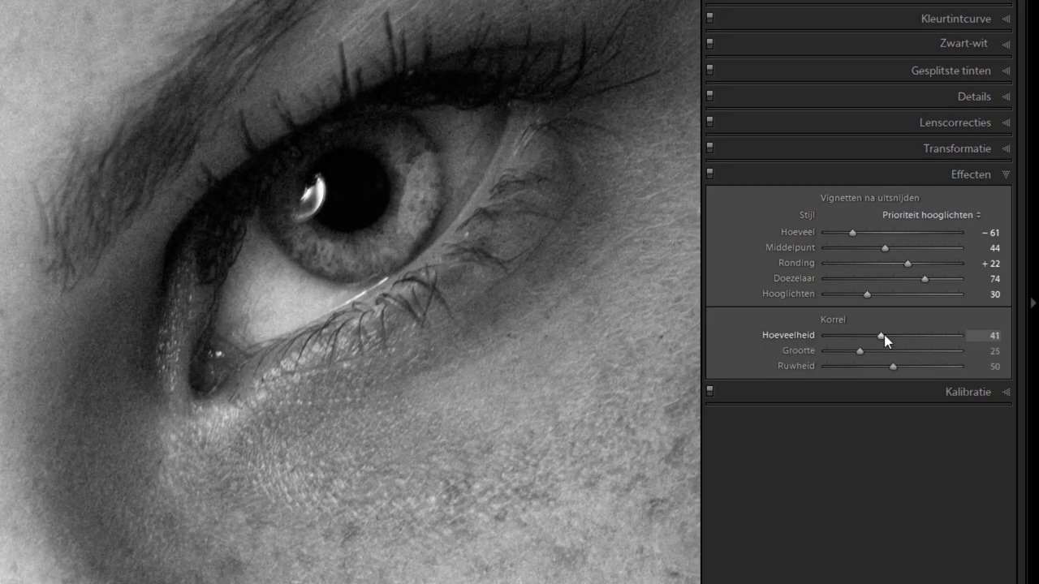
left_click_drag(881, 336, 980, 338)
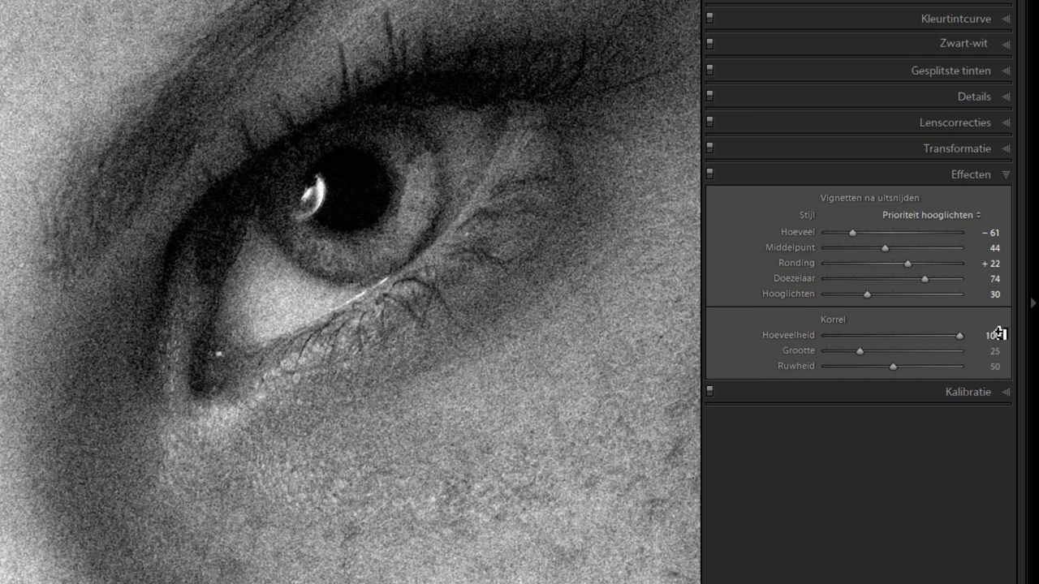
Step: Experiment with the grain Size and Roughness sliders, ending both at 100
left_click(939, 352)
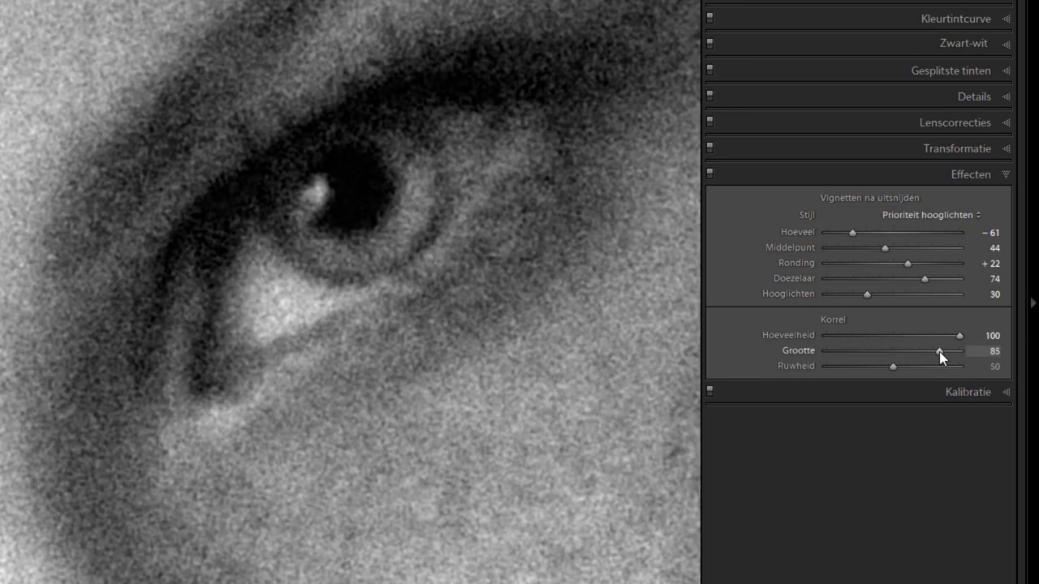
left_click_drag(945, 351, 949, 353)
mouse_move(967, 352)
left_mouse_down()
mouse_move(825, 353)
mouse_move(912, 353)
left_mouse_up()
left_click_drag(913, 353, 1001, 353)
left_click_drag(892, 366, 945, 368)
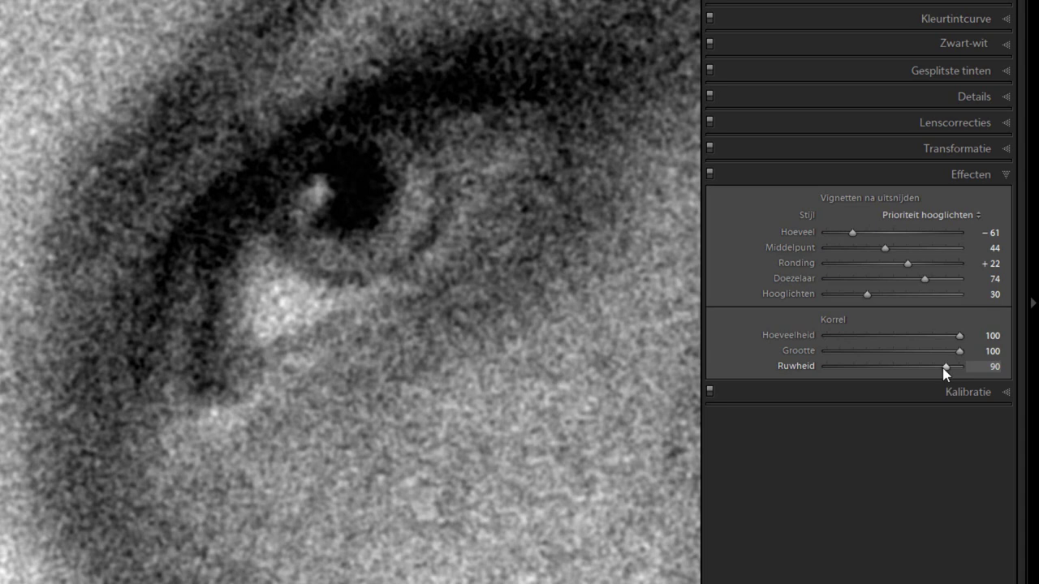
mouse_move(945, 367)
left_mouse_down()
mouse_move(879, 366)
mouse_move(989, 353)
left_mouse_up()
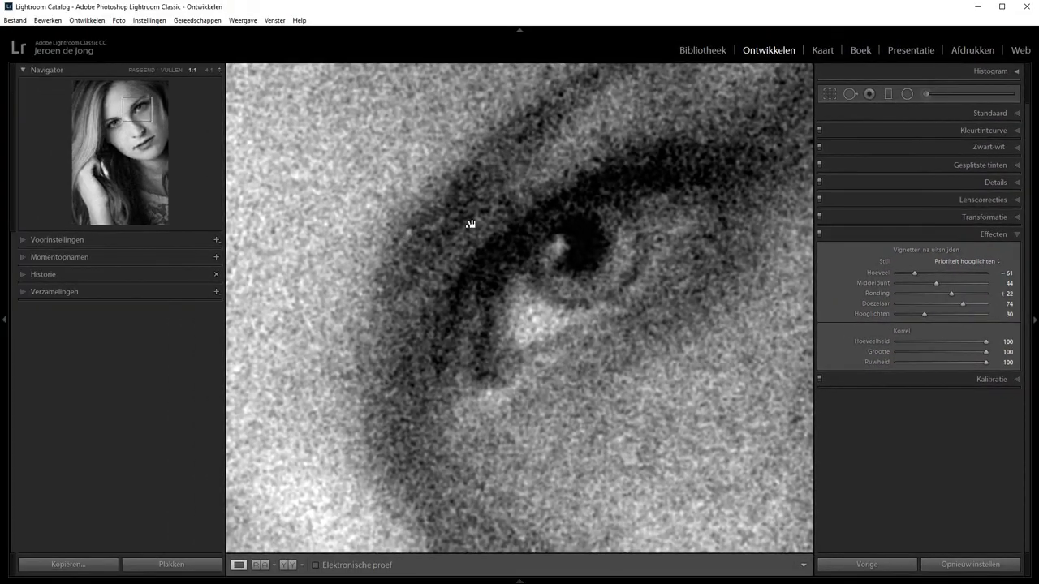
Step: Reset grain size to 25, drop roughness to 0, and zoom in on the eye
left_click(471, 225)
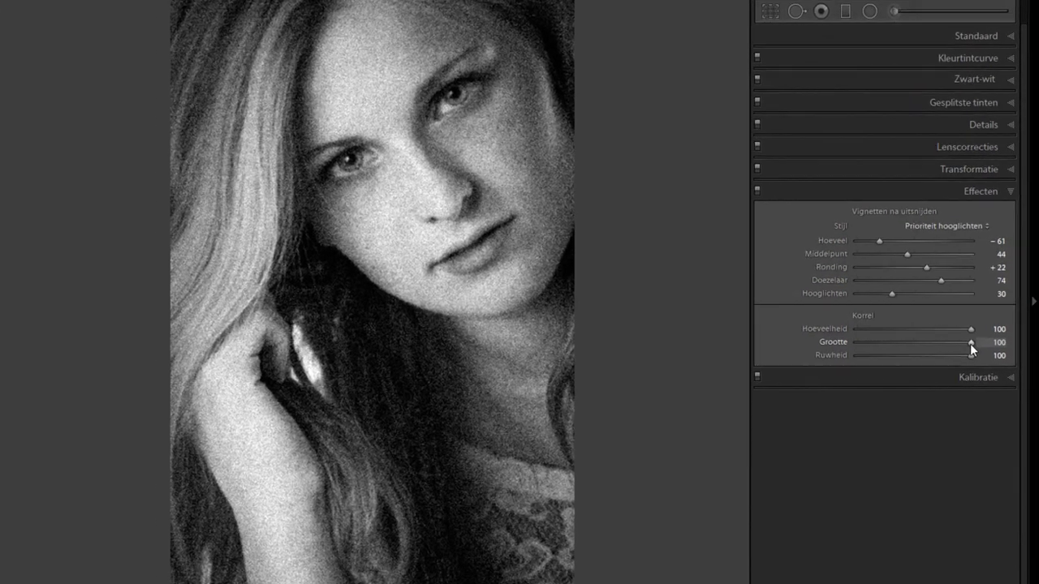
double_click(985, 351)
double_click(968, 354)
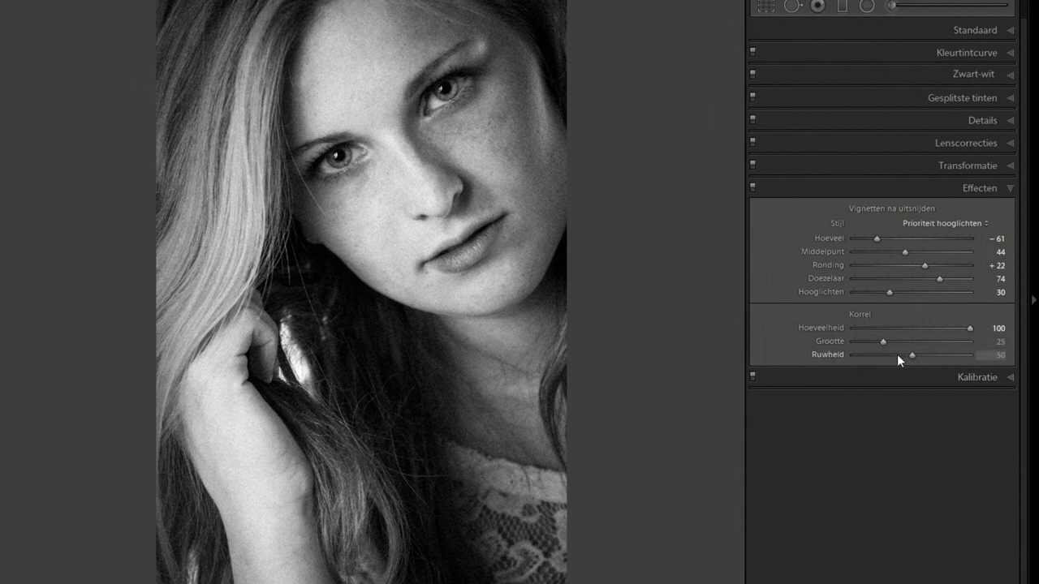
left_click_drag(897, 354, 699, 288)
left_click(442, 134)
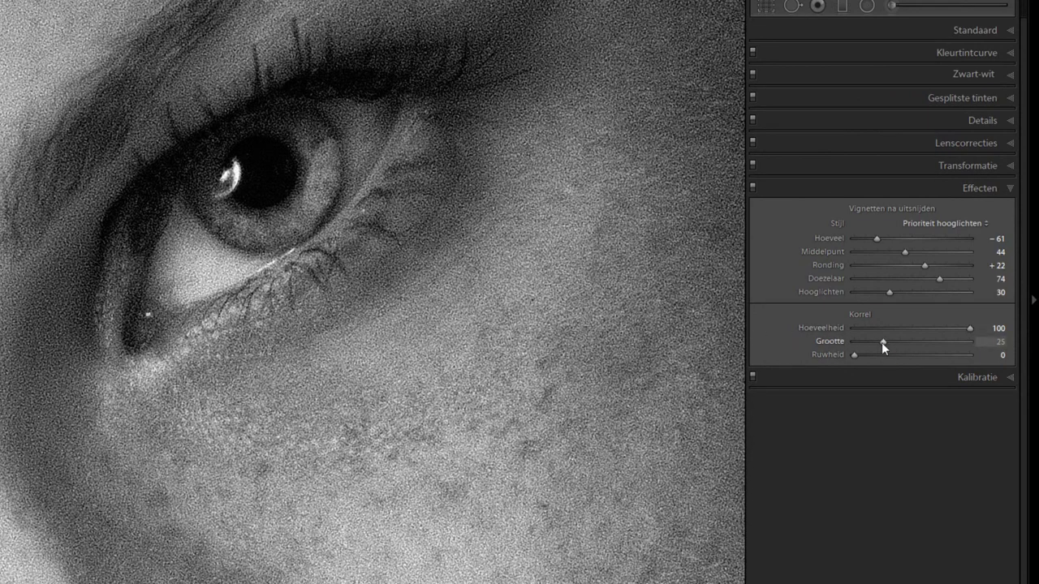
Step: Adjust the grain size, settling it at 62 while viewing the whole portrait
left_click_drag(883, 341, 928, 334)
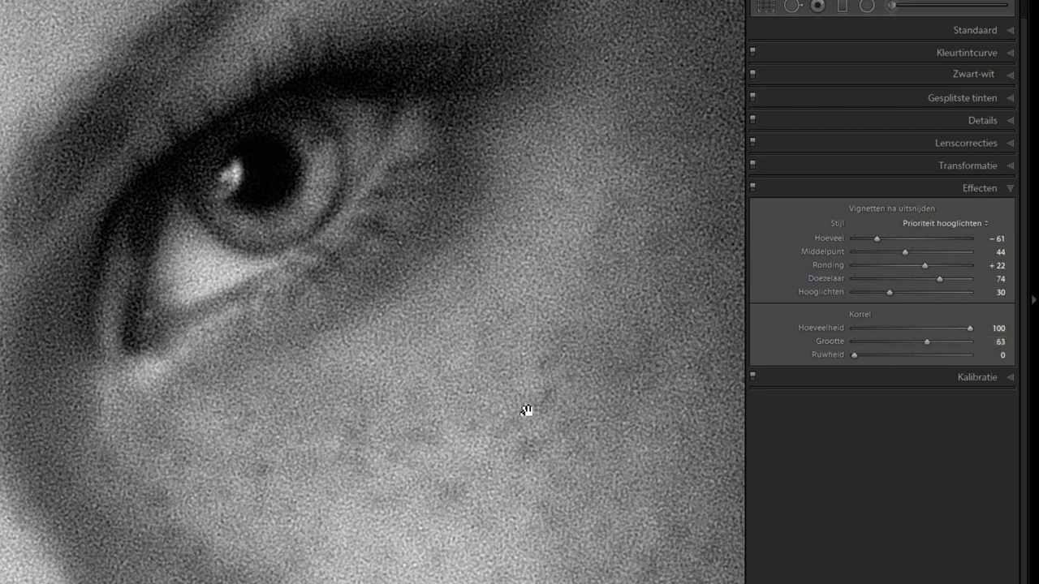
left_click(340, 276)
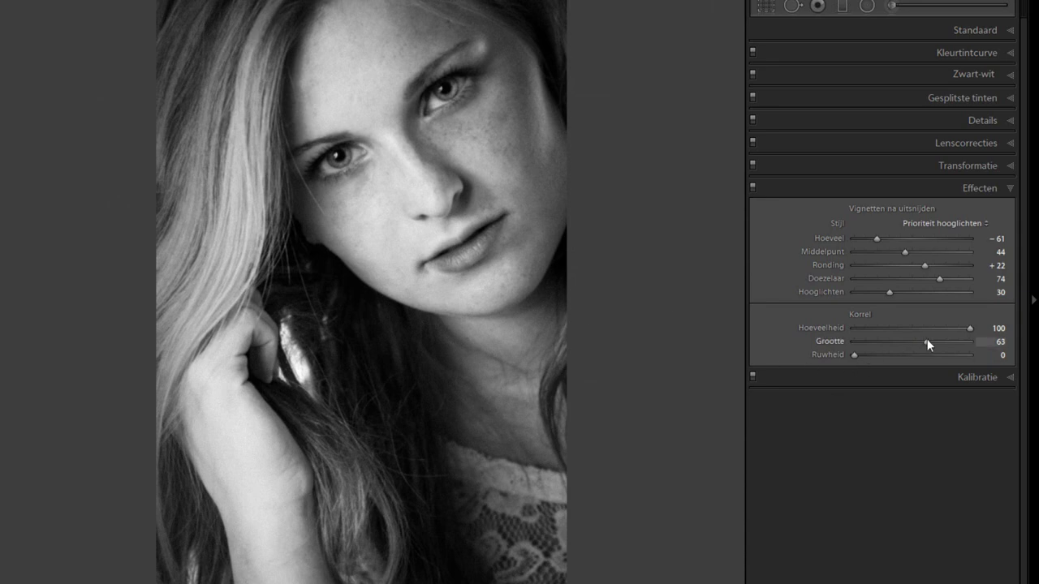
left_click_drag(929, 343, 935, 345)
left_click_drag(940, 341, 964, 338)
left_click_drag(948, 342, 932, 342)
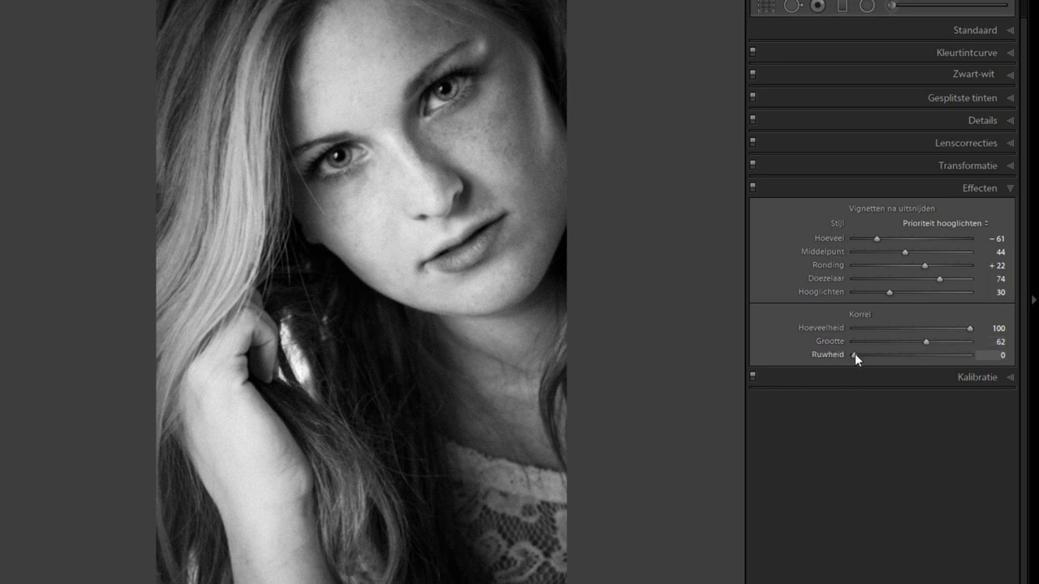
Step: Set grain roughness to 68 and check the texture at 1:1 before fitting back
left_click_drag(855, 354, 900, 352)
left_click_drag(912, 358, 933, 354)
left_click(449, 124)
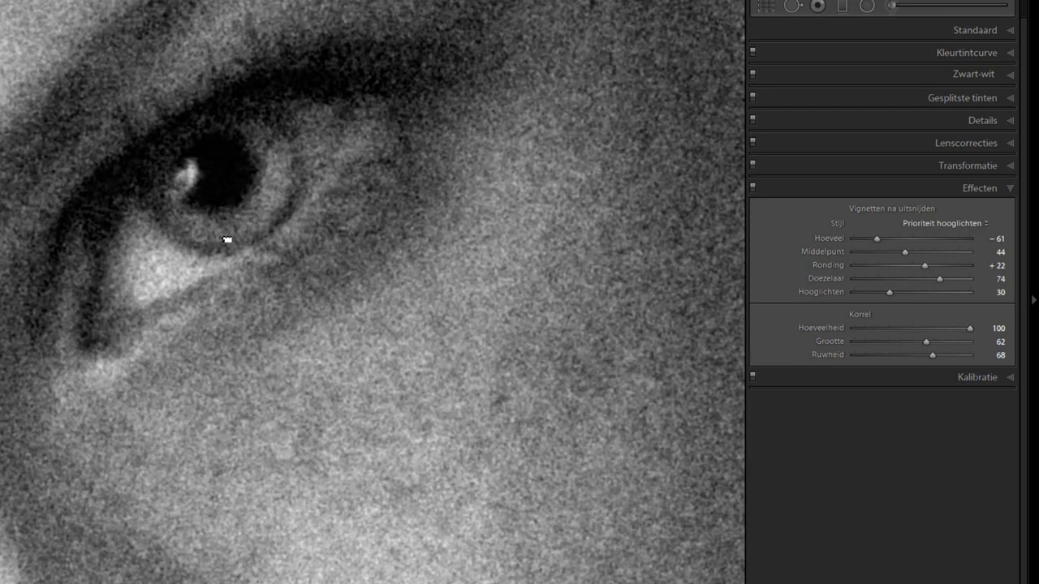
left_click(224, 241)
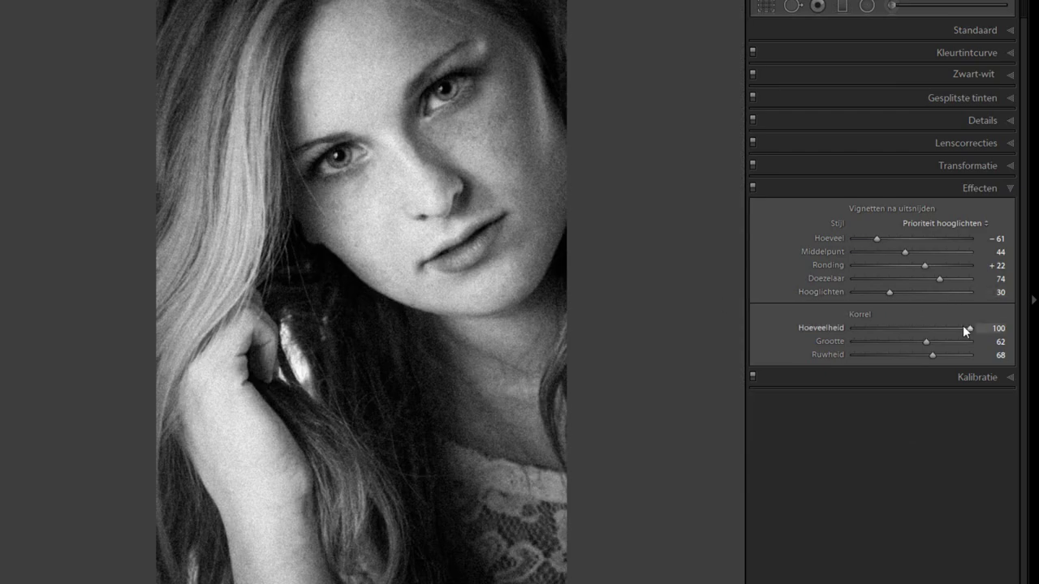
Step: Lower the grain amount to 50 and zoom in on the cheek to check it
left_click_drag(970, 328, 931, 327)
left_click_drag(913, 333, 911, 332)
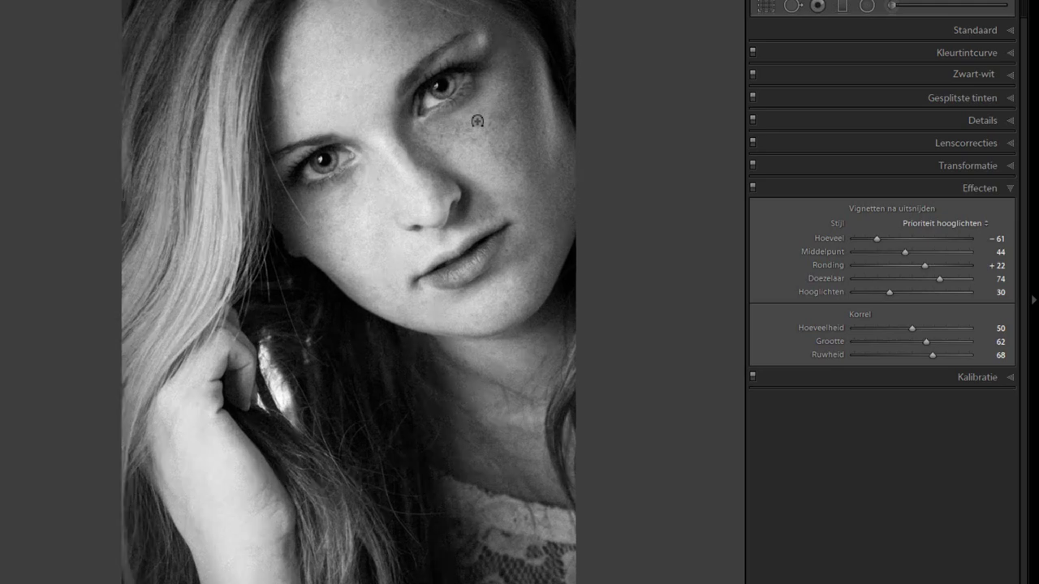
left_click(477, 121)
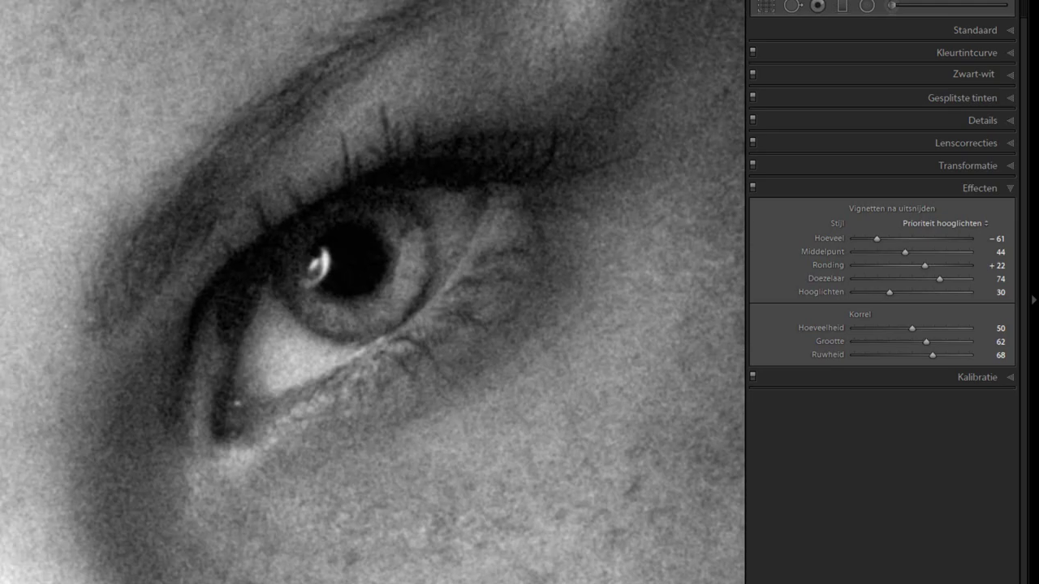